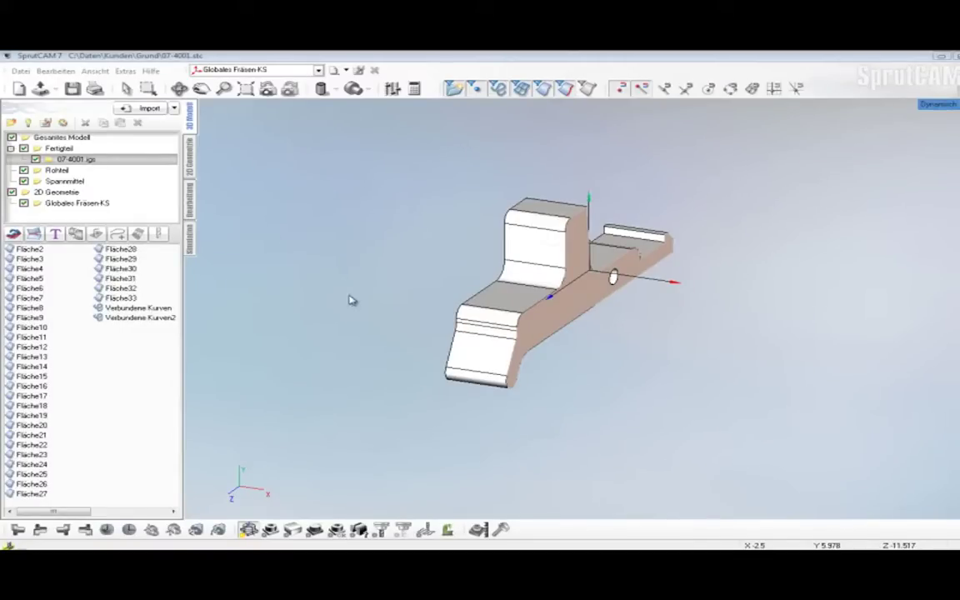
Step: Zoom out and show the Bearbeitung operations list for part 07-4001
{"action": "scroll", "coordinate": [703, 234], "scroll_direction": "down", "scroll_amount": 2}
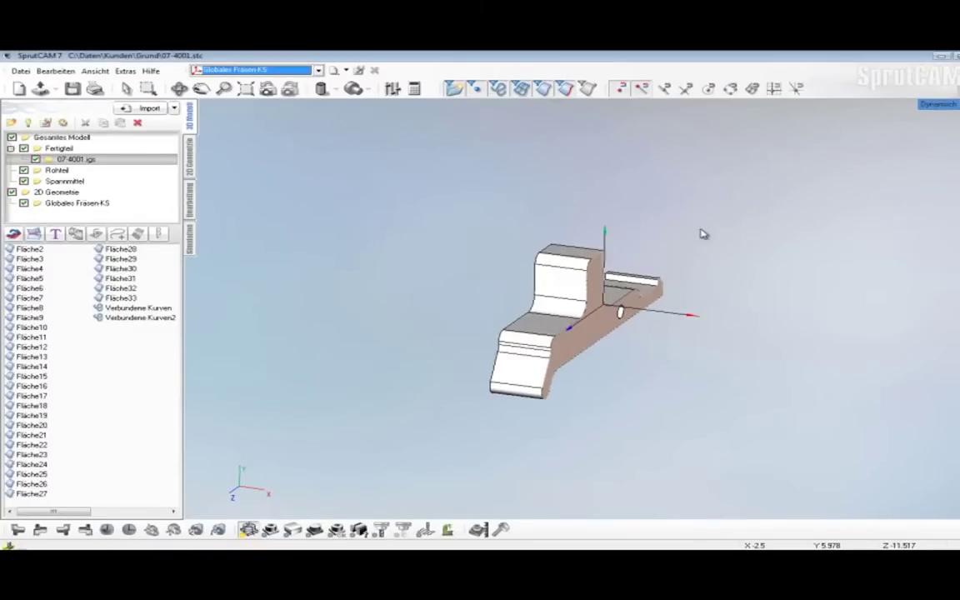
{"action": "left_click", "coordinate": [190, 196]}
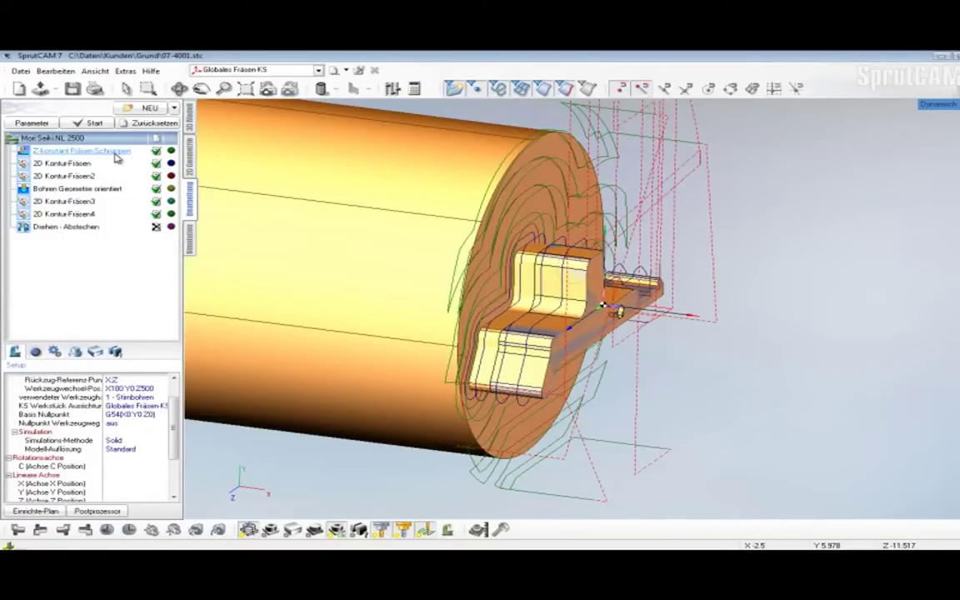
Step: Review each operation's toolpath and tool, from Z-konstant Fräsen-Schruppen to 2D Kontur-Fräsen4, then enter Simulation
{"action": "left_click", "coordinate": [117, 152]}
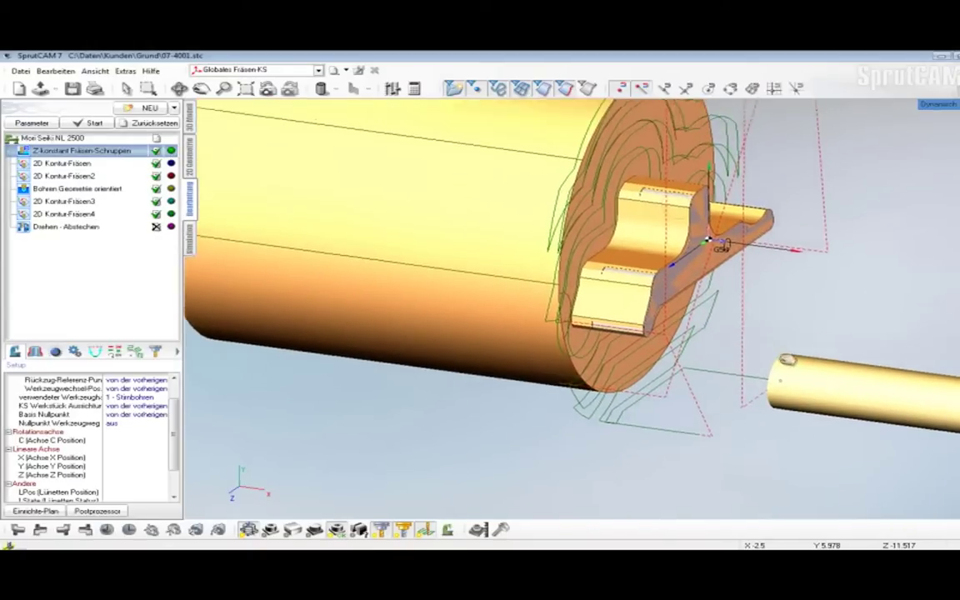
{"action": "left_click", "coordinate": [90, 164]}
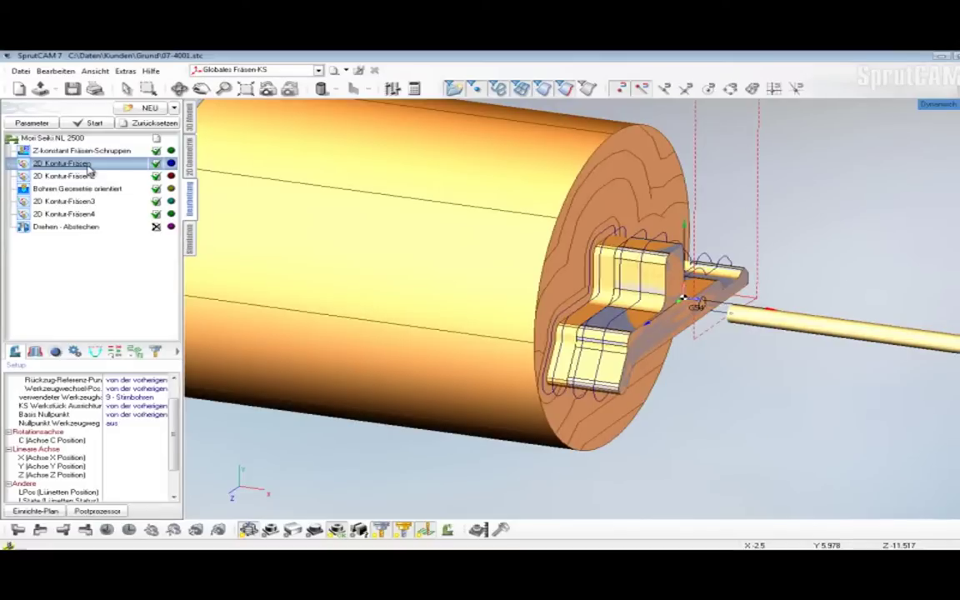
{"action": "left_click", "coordinate": [79, 176]}
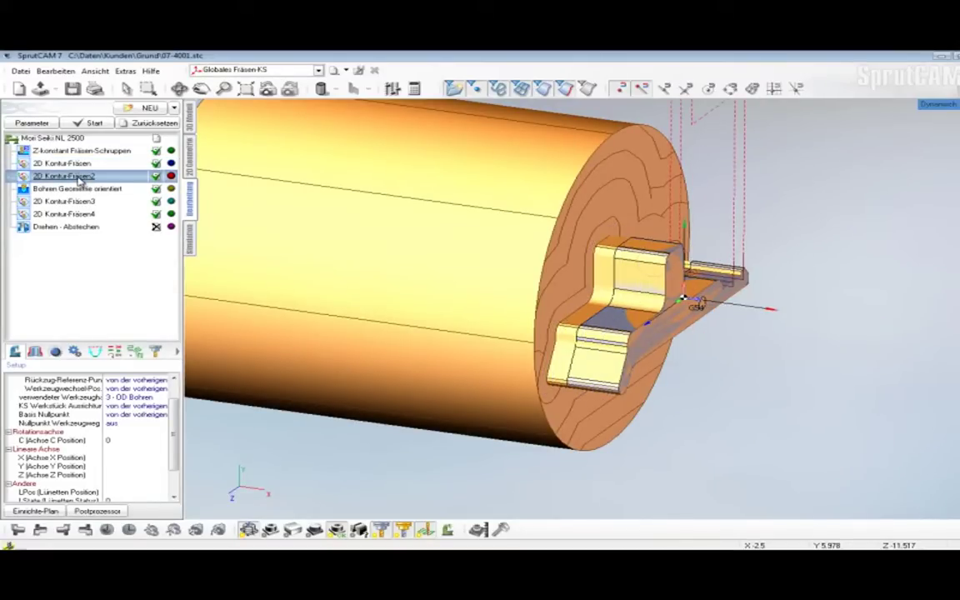
{"action": "left_click", "coordinate": [80, 190]}
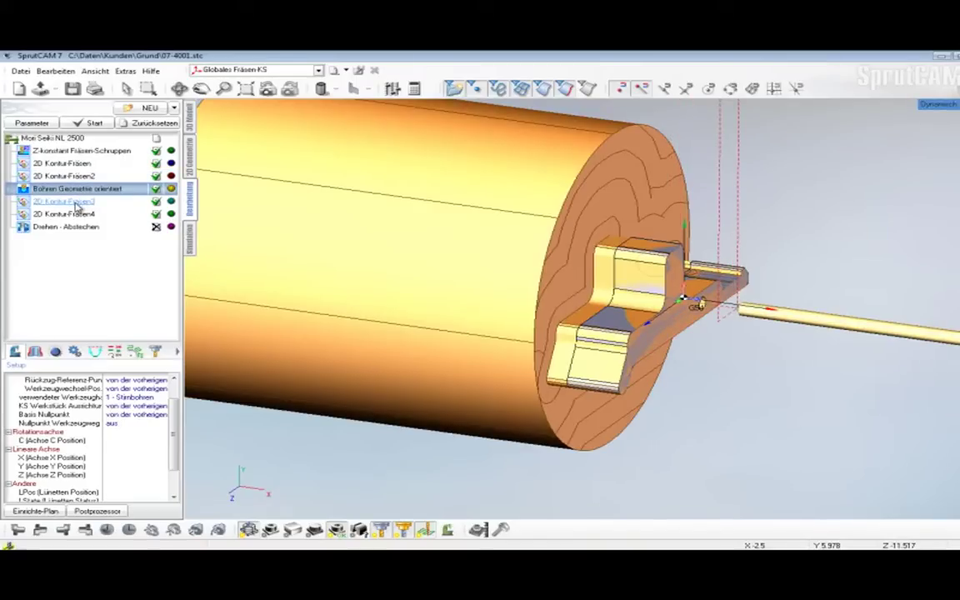
{"action": "left_click", "coordinate": [73, 201]}
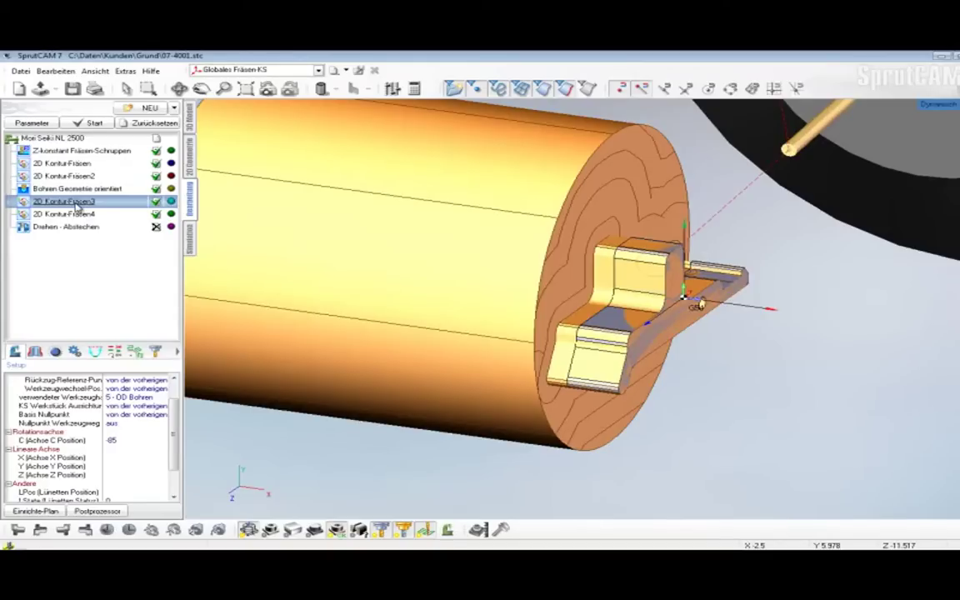
{"action": "left_click", "coordinate": [75, 215]}
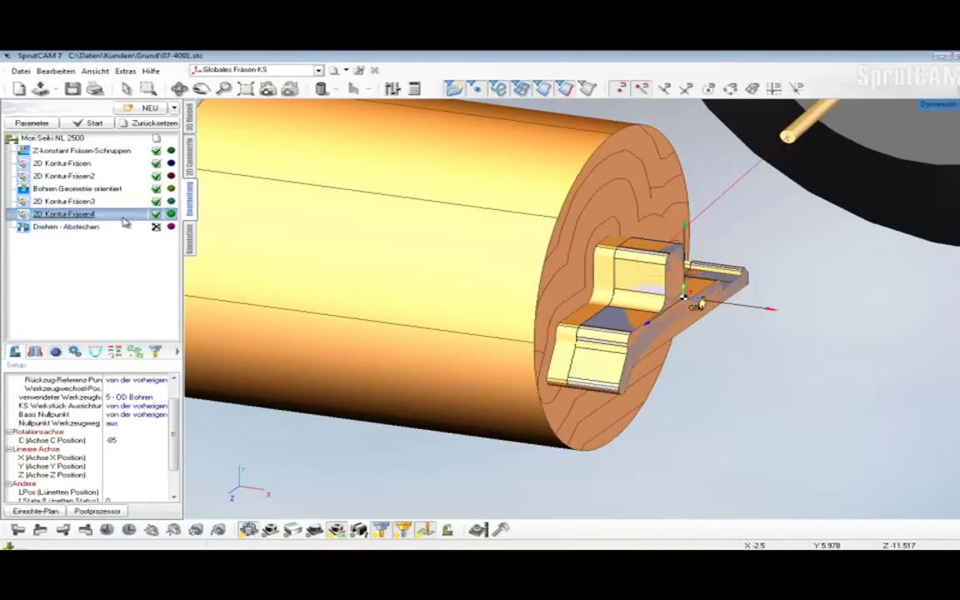
{"action": "left_click", "coordinate": [191, 233]}
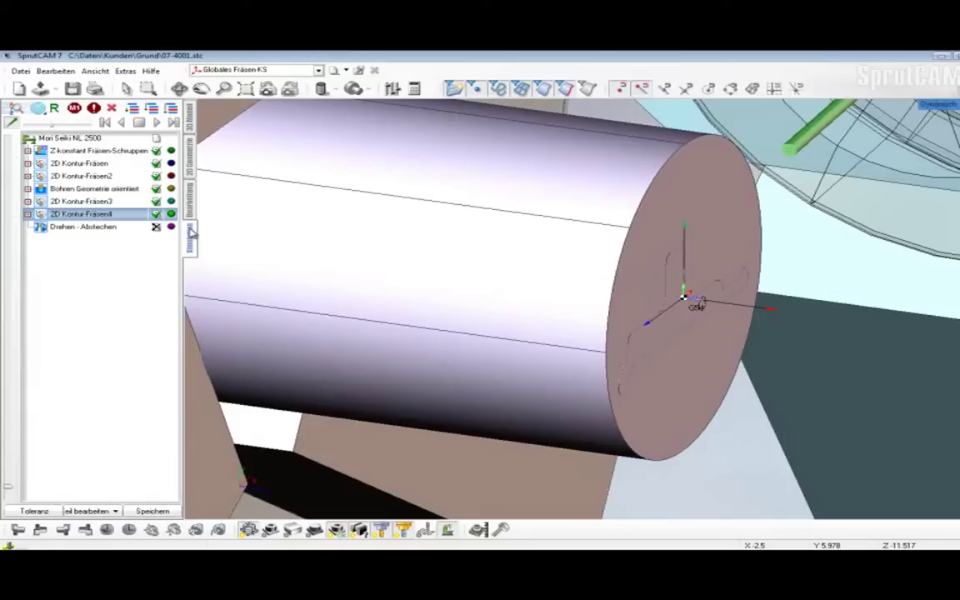
Step: Play the simulation from Z-konstant Fräsen-Schruppen through all operations to 2D Kontur-Fräsen4
{"action": "left_click", "coordinate": [104, 153]}
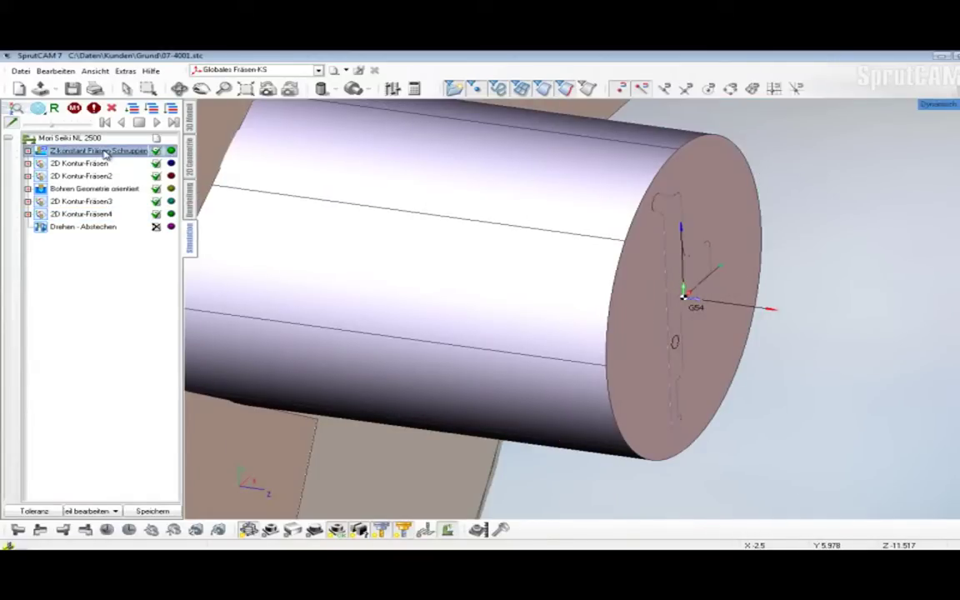
{"action": "left_click", "coordinate": [160, 124]}
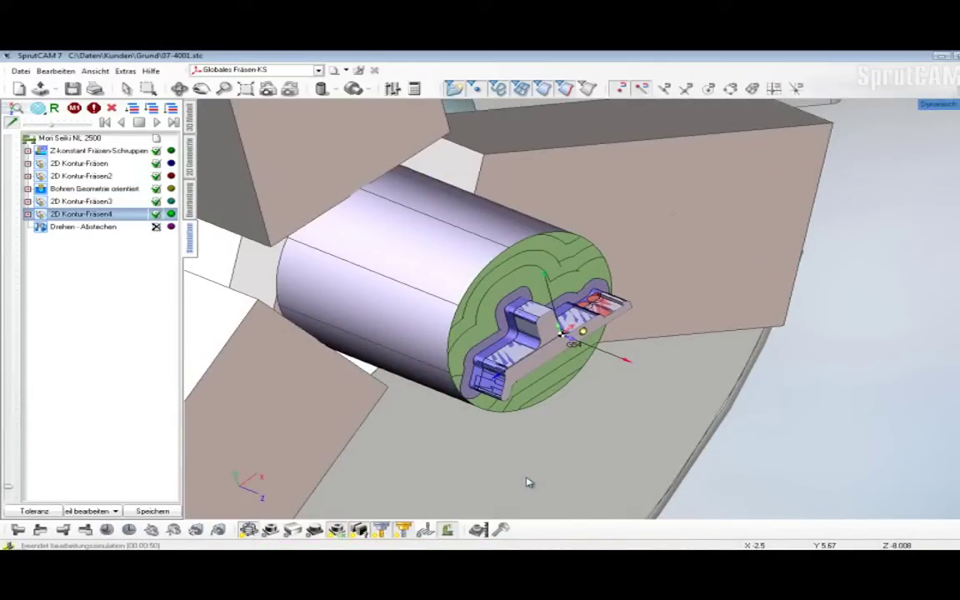
Step: Select the Mori Seiki NL 2500 root and reset the simulation to uncut stock
{"action": "scroll", "coordinate": [512, 414], "scroll_direction": "down", "scroll_amount": 2}
{"action": "scroll", "coordinate": [511, 414], "scroll_direction": "down", "scroll_amount": 2}
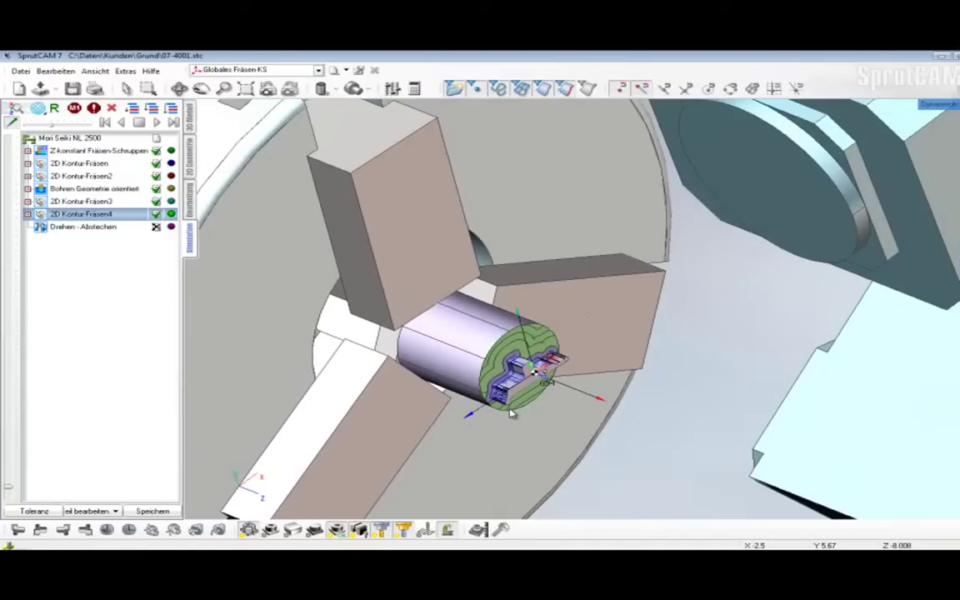
{"action": "scroll", "coordinate": [512, 414], "scroll_direction": "down", "scroll_amount": 2}
{"action": "left_click", "coordinate": [84, 139]}
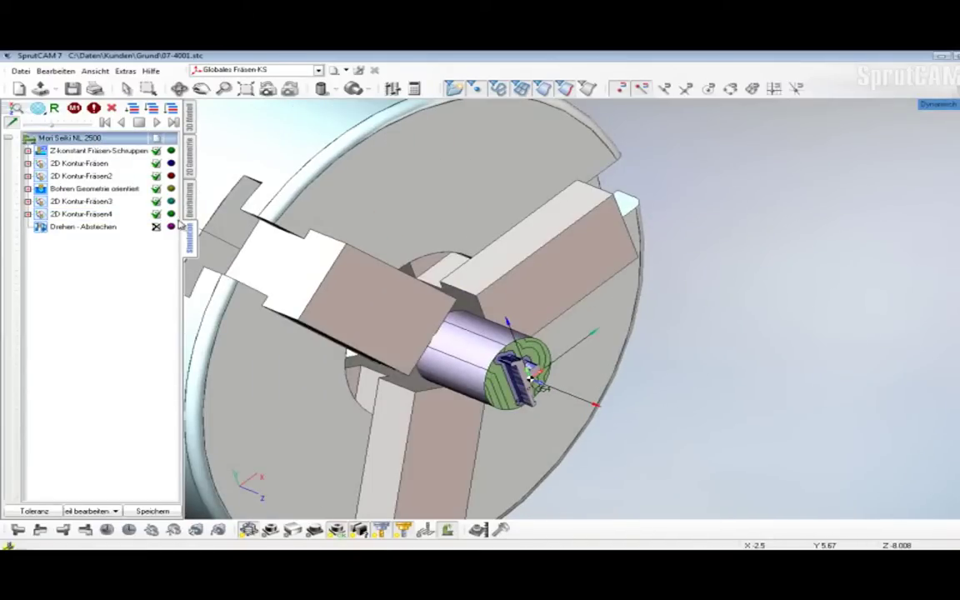
{"action": "left_click", "coordinate": [112, 109]}
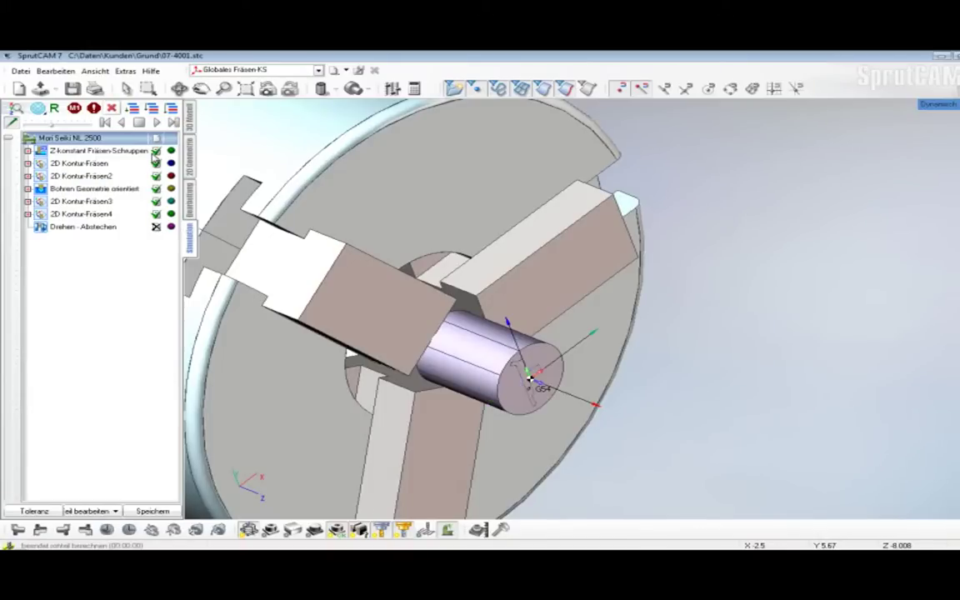
{"action": "middle_click_drag", "start_coordinate": [223, 351], "coordinate": [241, 321]}
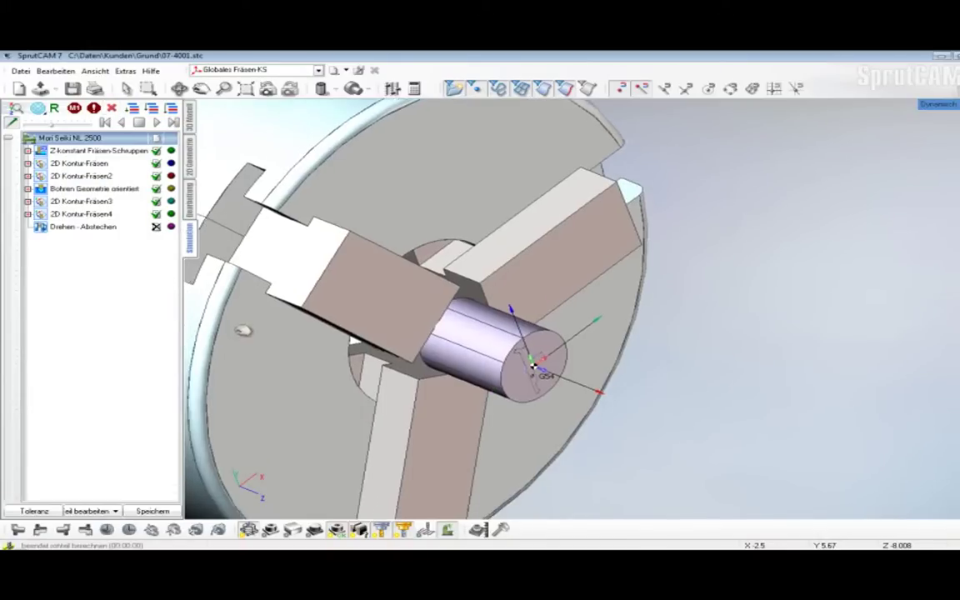
{"action": "right_click_drag", "start_coordinate": [230, 334], "coordinate": [162, 360]}
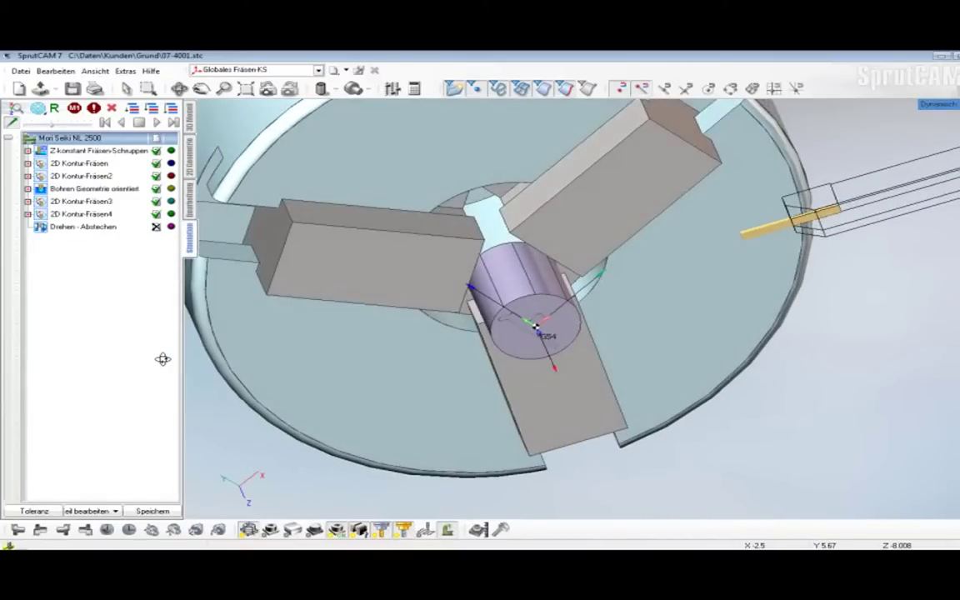
Step: Replay the simulation from the first operation, watching the end face get cut to the stepped contour
{"action": "left_click", "coordinate": [158, 122]}
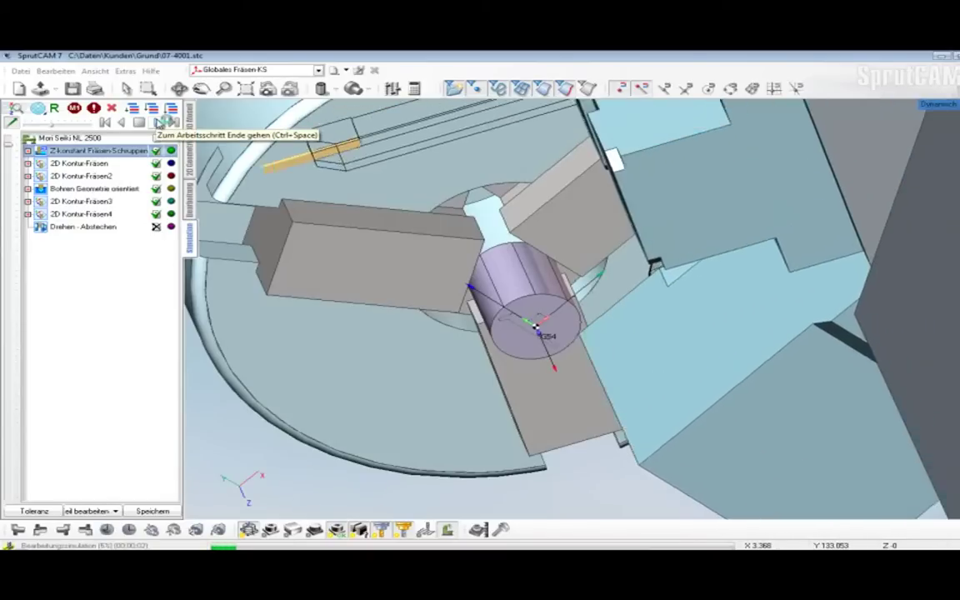
{"action": "mouse_move", "coordinate": [272, 386]}
{"action": "middle_mouse_down"}
{"action": "mouse_move", "coordinate": [318, 368]}
{"action": "mouse_move", "coordinate": [375, 371]}
{"action": "mouse_move", "coordinate": [382, 388]}
{"action": "mouse_move", "coordinate": [333, 390]}
{"action": "mouse_move", "coordinate": [360, 394]}
{"action": "mouse_move", "coordinate": [369, 413]}
{"action": "mouse_move", "coordinate": [328, 418]}
{"action": "middle_mouse_up"}
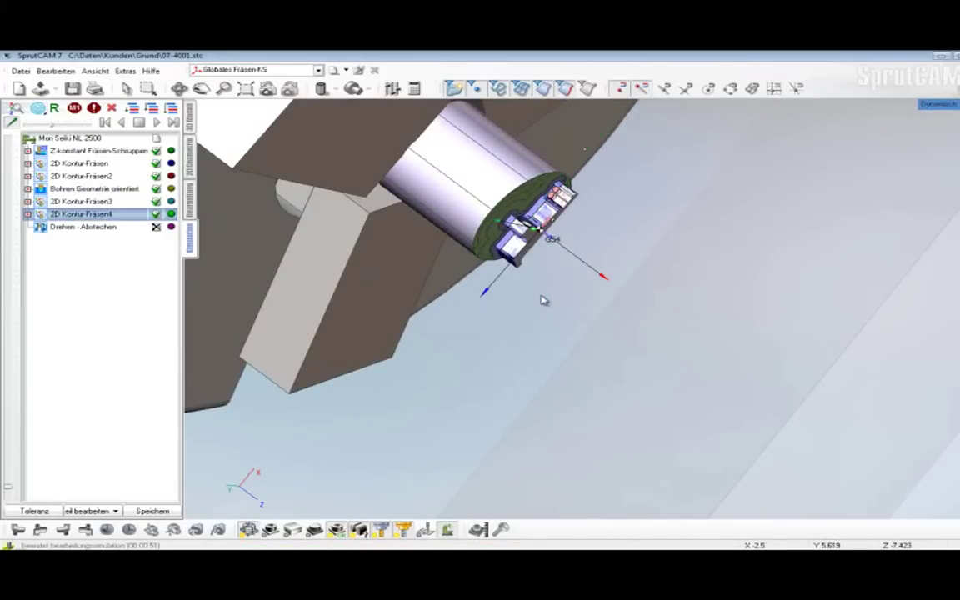
{"action": "scroll", "coordinate": [542, 301], "scroll_direction": "up", "scroll_amount": 1}
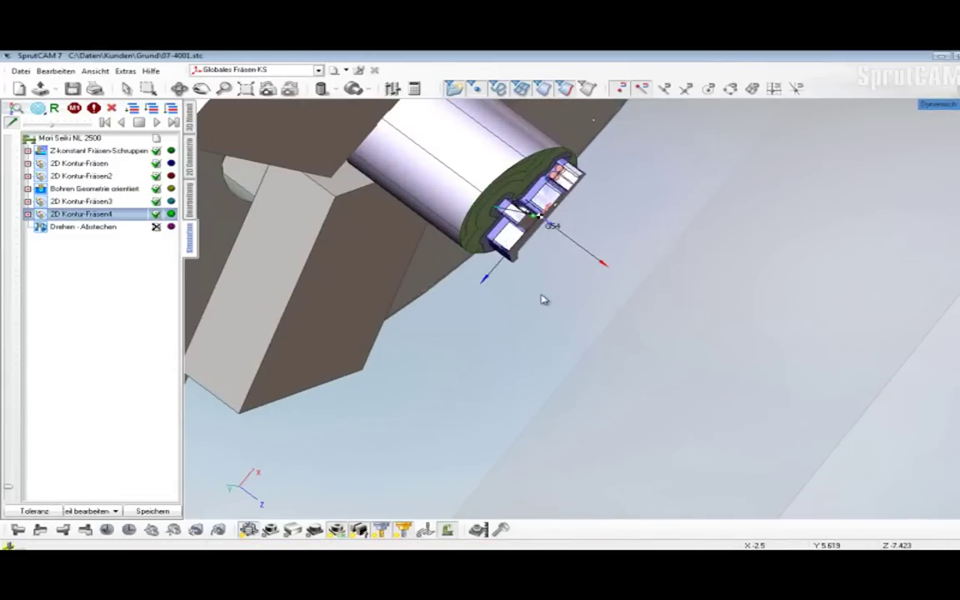
{"action": "scroll", "coordinate": [539, 288], "scroll_direction": "up", "scroll_amount": 1}
{"action": "middle_click_drag", "start_coordinate": [562, 292], "coordinate": [559, 426]}
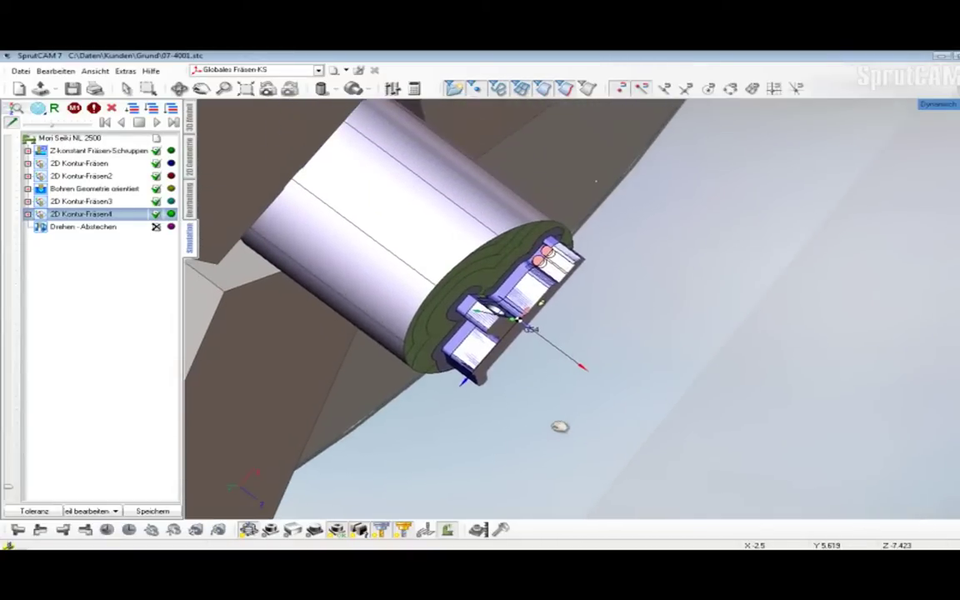
{"action": "middle_click_drag", "start_coordinate": [546, 386], "coordinate": [539, 388]}
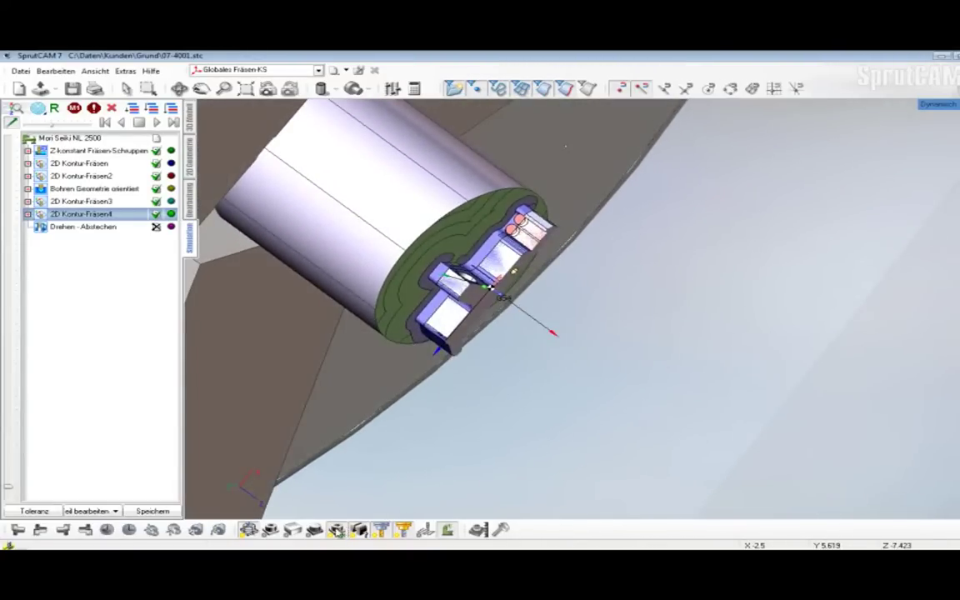
{"action": "scroll", "coordinate": [375, 487], "scroll_direction": "down", "scroll_amount": 1}
{"action": "scroll", "coordinate": [519, 331], "scroll_direction": "up", "scroll_amount": 1}
{"action": "scroll", "coordinate": [519, 331], "scroll_direction": "up", "scroll_amount": 1}
{"action": "mouse_move", "coordinate": [532, 334]}
{"action": "middle_mouse_down"}
{"action": "mouse_move", "coordinate": [514, 343]}
{"action": "mouse_move", "coordinate": [537, 302]}
{"action": "mouse_move", "coordinate": [561, 294]}
{"action": "mouse_move", "coordinate": [544, 315]}
{"action": "middle_mouse_up"}
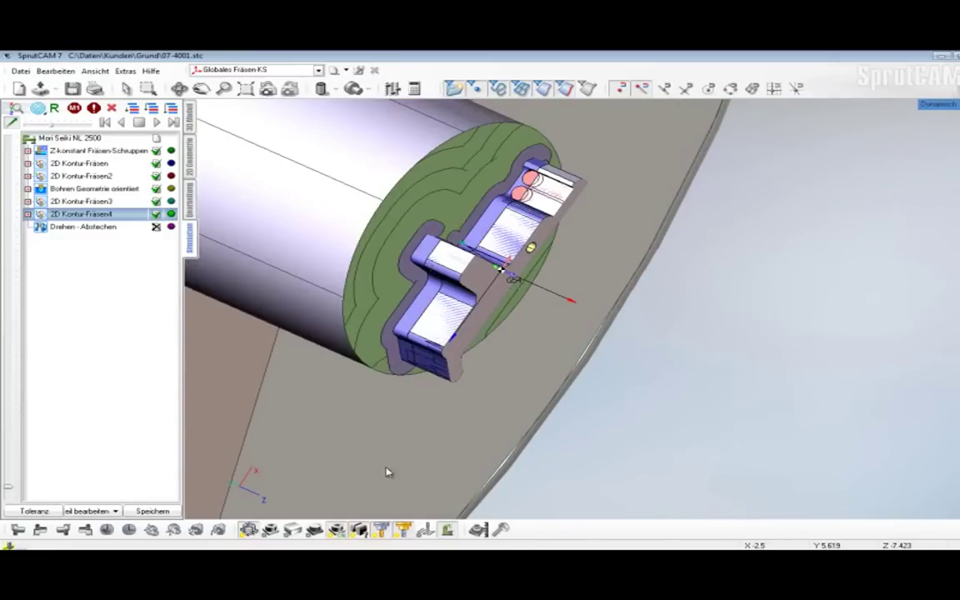
{"action": "middle_click_drag", "start_coordinate": [425, 415], "coordinate": [428, 416]}
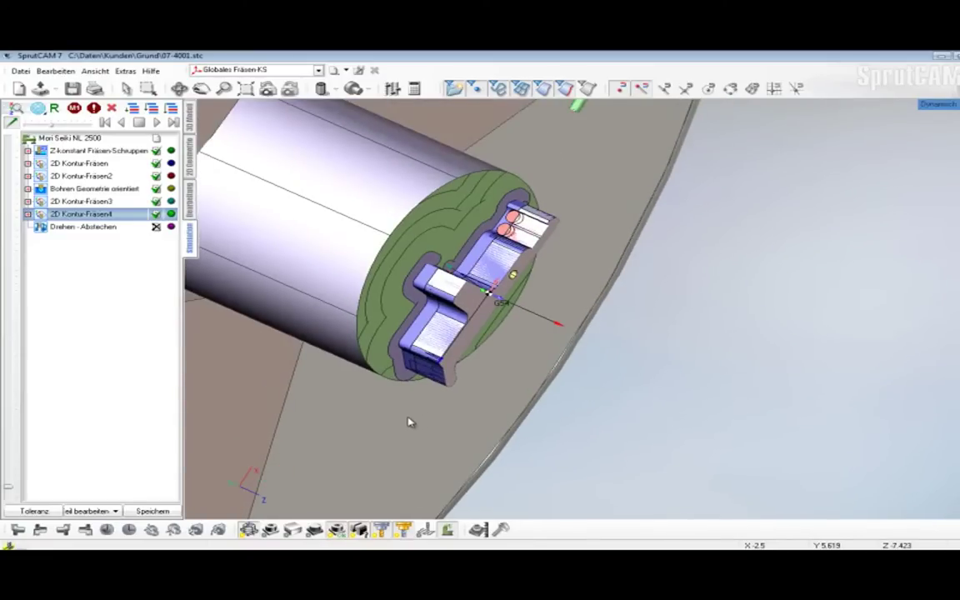